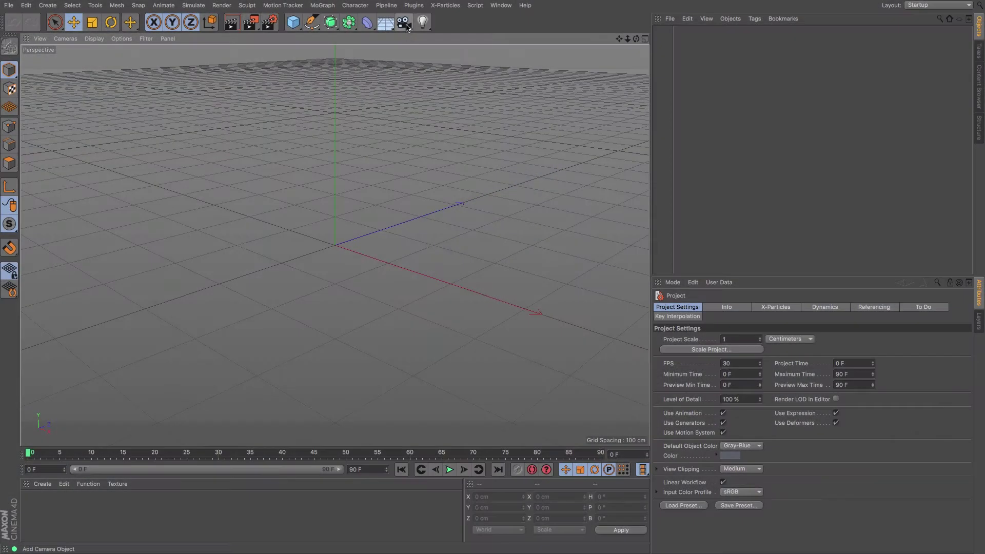
Step: Add a camera to the scene and raise it along its own vertical axis to about Y 393 cm
{"action": "left_click", "coordinate": [406, 28]}
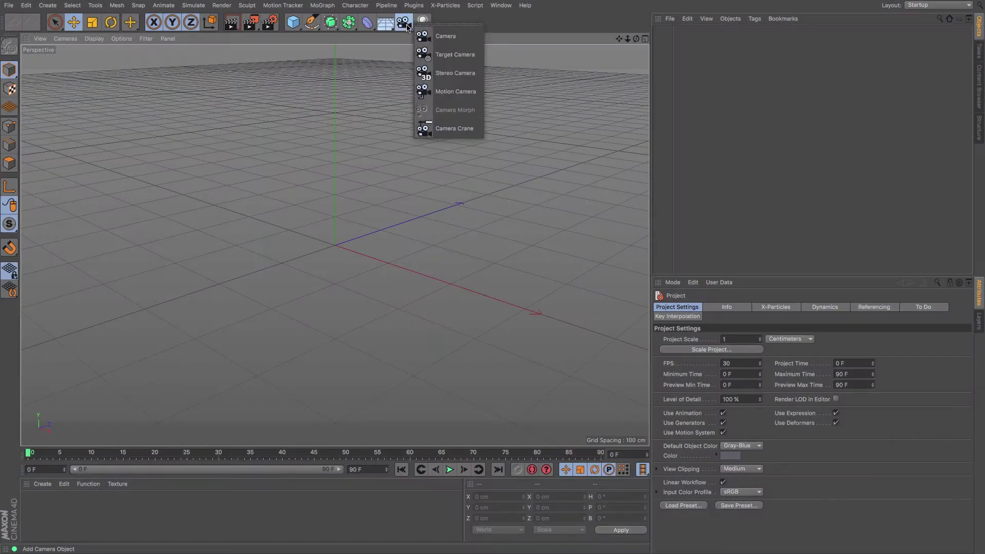
{"action": "left_click", "coordinate": [441, 37]}
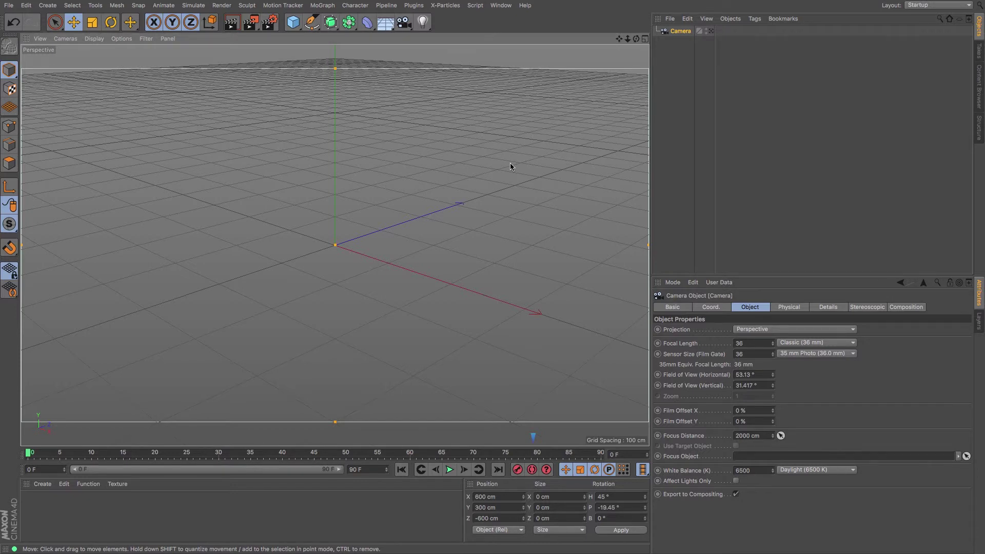
{"action": "left_click_drag", "start_coordinate": [628, 39], "coordinate": [570, 26]}
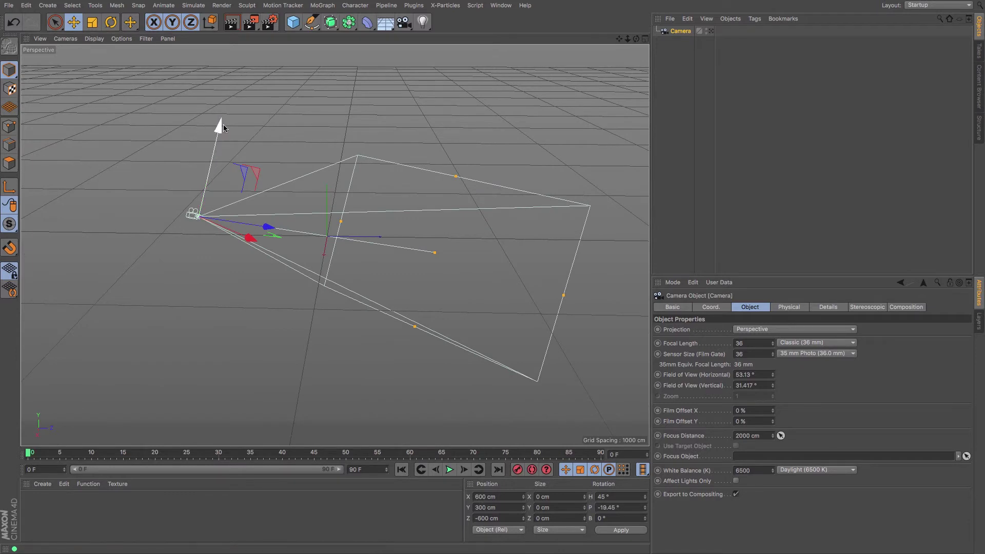
{"action": "mouse_move", "coordinate": [218, 126]}
{"action": "left_mouse_down"}
{"action": "mouse_move", "coordinate": [220, 114]}
{"action": "mouse_move", "coordinate": [219, 140]}
{"action": "mouse_move", "coordinate": [221, 110]}
{"action": "left_mouse_up"}
Step: Try rotating the camera to a heading of about 37°, and undo the rotation
{"action": "key", "text": "r"}
{"action": "left_click_drag", "start_coordinate": [202, 204], "coordinate": [195, 203]}
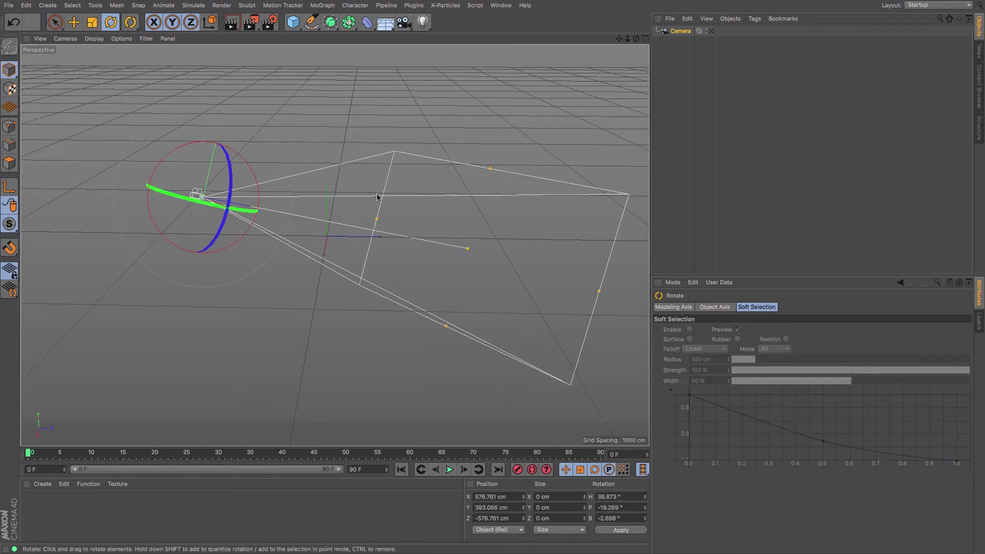
{"action": "key", "text": "ctrl+z"}
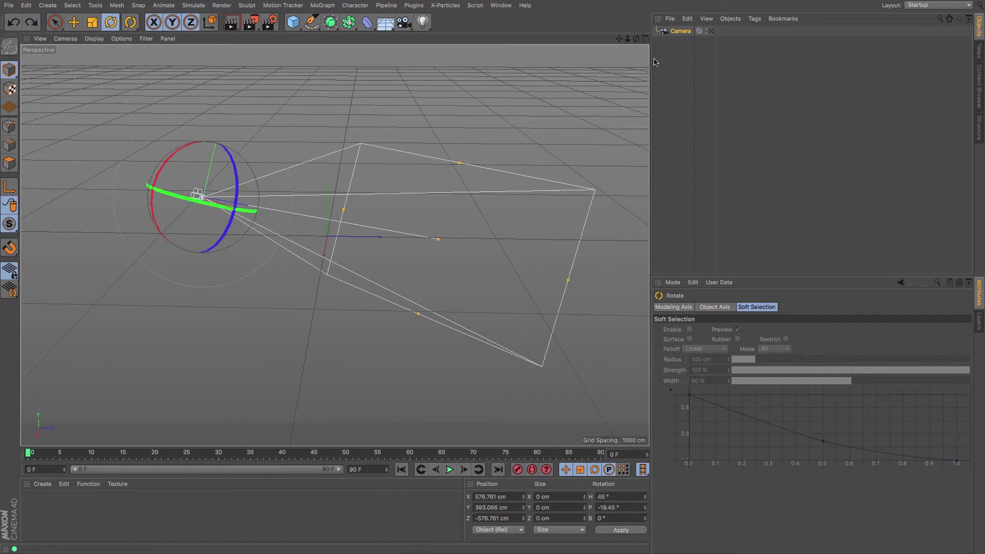
Step: Look through the camera, reframe it to about X 987, Y 490, Z -1011 cm with a -0.45° heading, and leave the camera view
{"action": "left_click", "coordinate": [712, 32]}
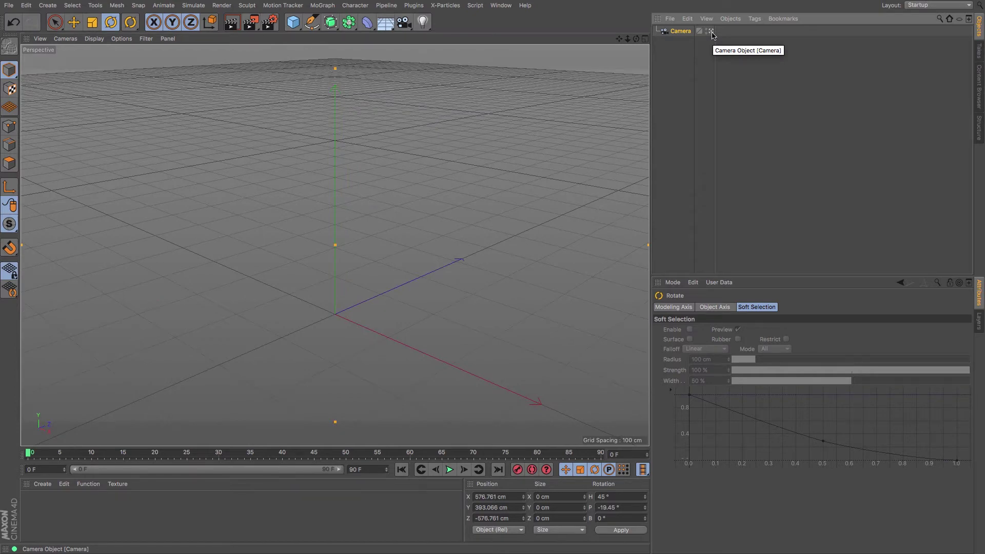
{"action": "left_click", "coordinate": [712, 32]}
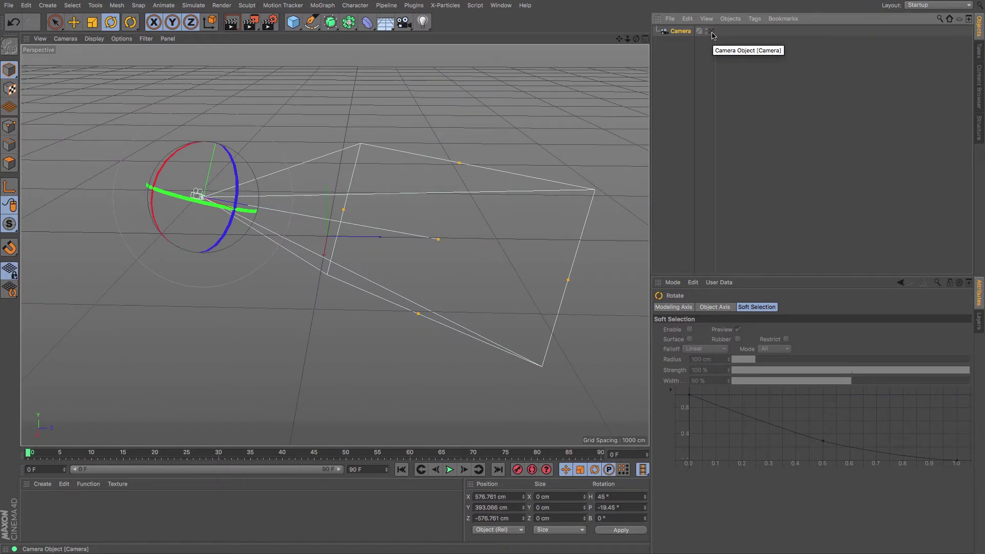
{"action": "left_click", "coordinate": [711, 32]}
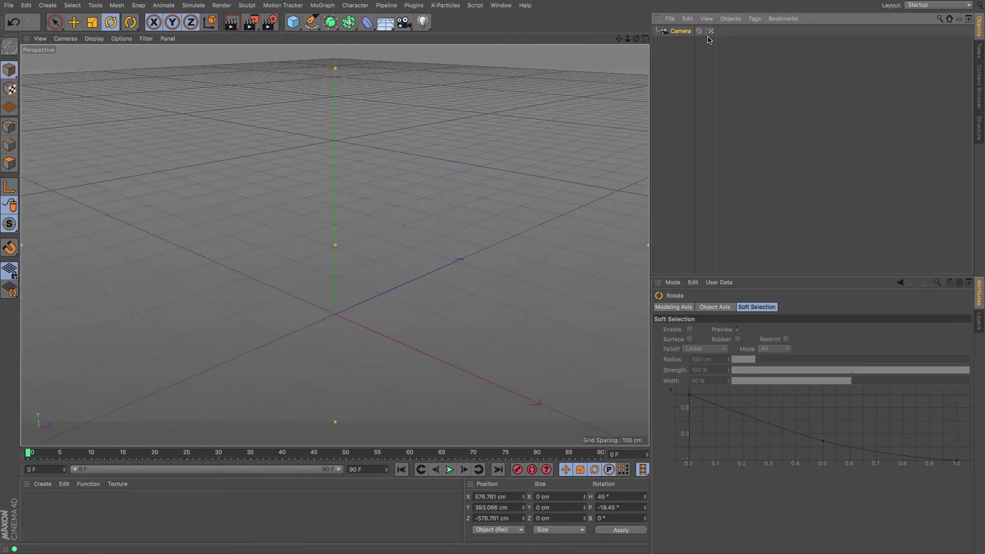
{"action": "mouse_move", "coordinate": [619, 39]}
{"action": "left_mouse_down"}
{"action": "mouse_move", "coordinate": [600, 52]}
{"action": "mouse_move", "coordinate": [632, 42]}
{"action": "mouse_move", "coordinate": [580, 39]}
{"action": "mouse_move", "coordinate": [634, 50]}
{"action": "mouse_move", "coordinate": [604, 38]}
{"action": "left_mouse_up"}
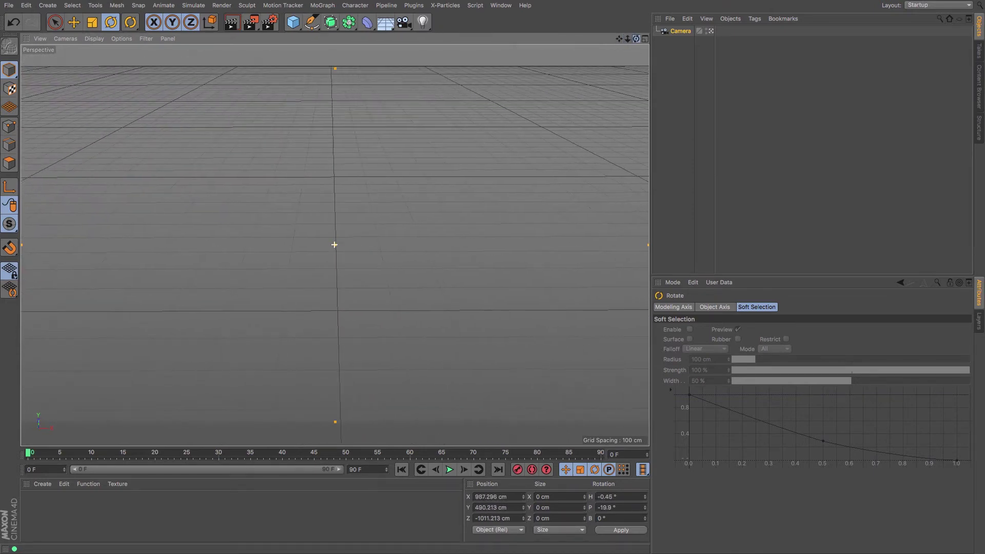
{"action": "left_click", "coordinate": [711, 31]}
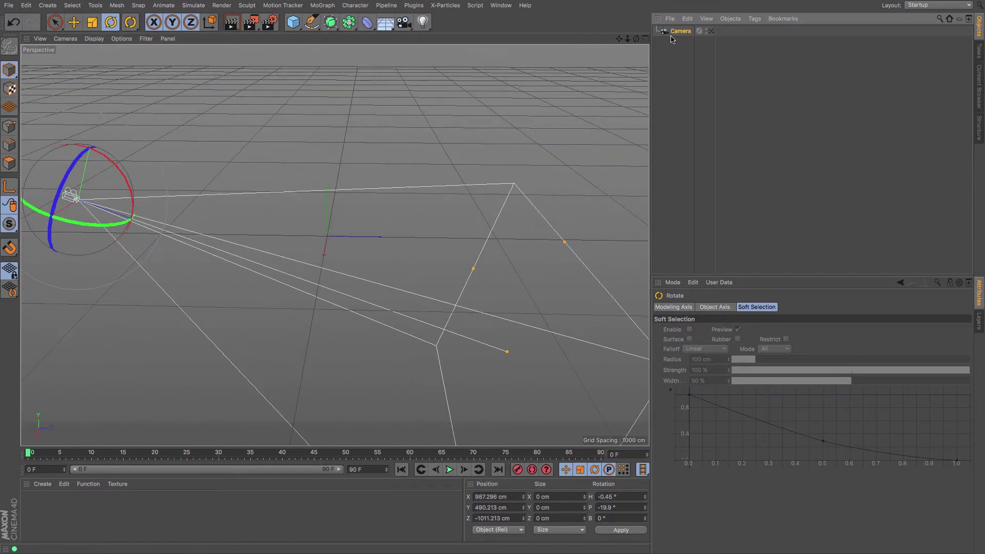
Step: Move the camera along its X axis to about X 341 cm
{"action": "left_click_drag", "start_coordinate": [630, 38], "coordinate": [587, 213]}
{"action": "left_click", "coordinate": [74, 22]}
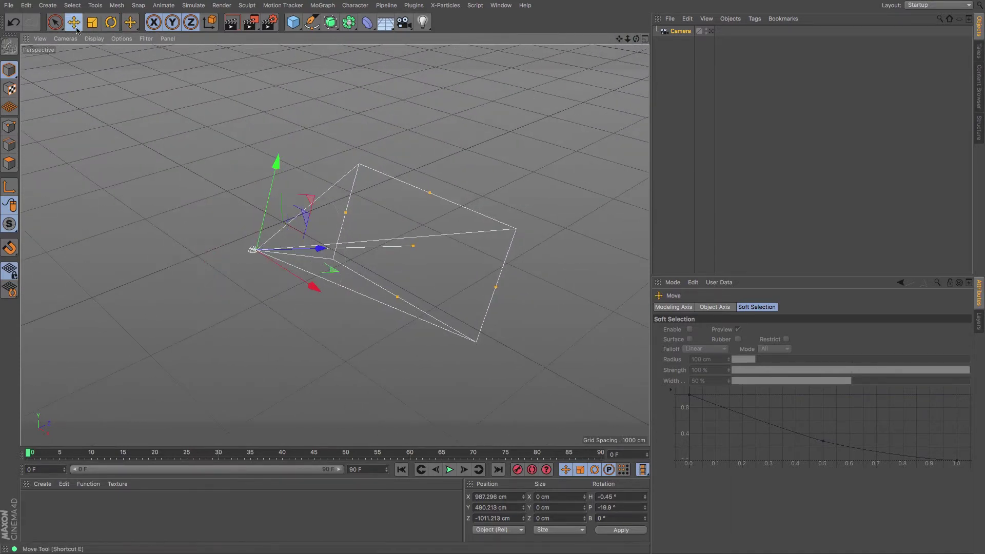
{"action": "left_click_drag", "start_coordinate": [314, 285], "coordinate": [263, 255]}
Step: Look through the camera, pan it to about X -5, Y 378, Z -1044 cm, and return to the editor view
{"action": "left_click", "coordinate": [711, 31]}
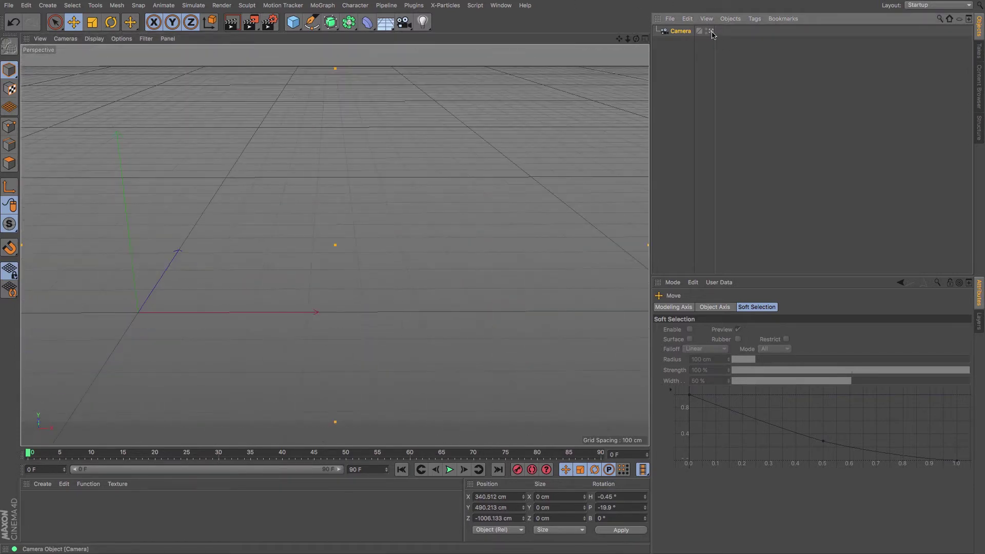
{"action": "mouse_move", "coordinate": [619, 39]}
{"action": "left_mouse_down"}
{"action": "mouse_move", "coordinate": [842, 3]}
{"action": "mouse_move", "coordinate": [602, 28]}
{"action": "mouse_move", "coordinate": [602, 19]}
{"action": "mouse_move", "coordinate": [619, 42]}
{"action": "left_mouse_up"}
{"action": "left_click", "coordinate": [711, 31]}
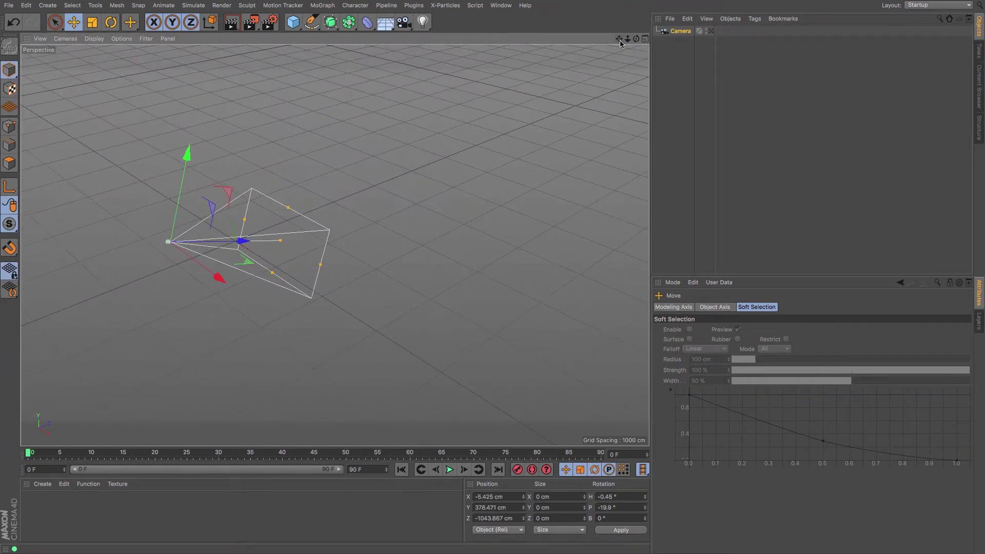
Step: Add a Stage object and a floor to the scene
{"action": "left_click", "coordinate": [391, 29]}
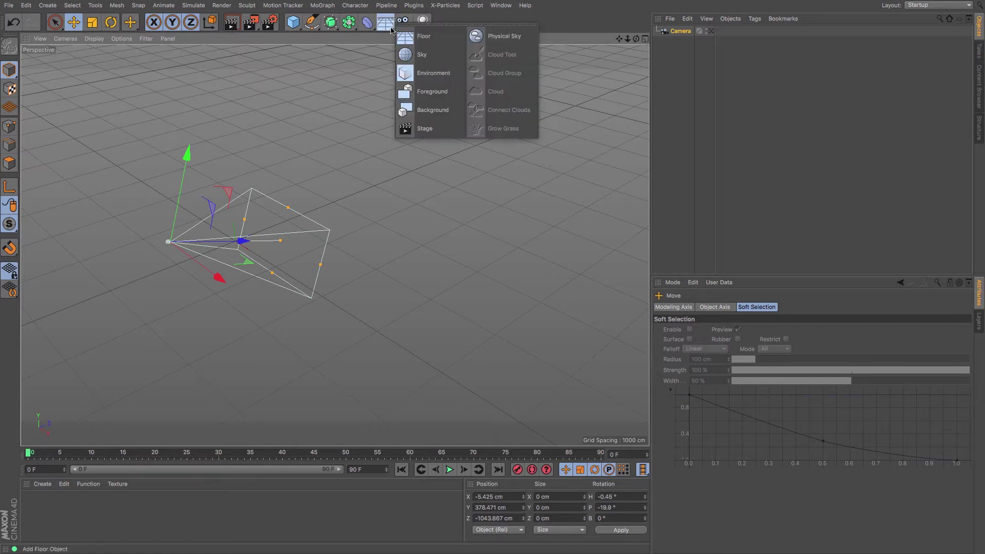
{"action": "left_click", "coordinate": [426, 128]}
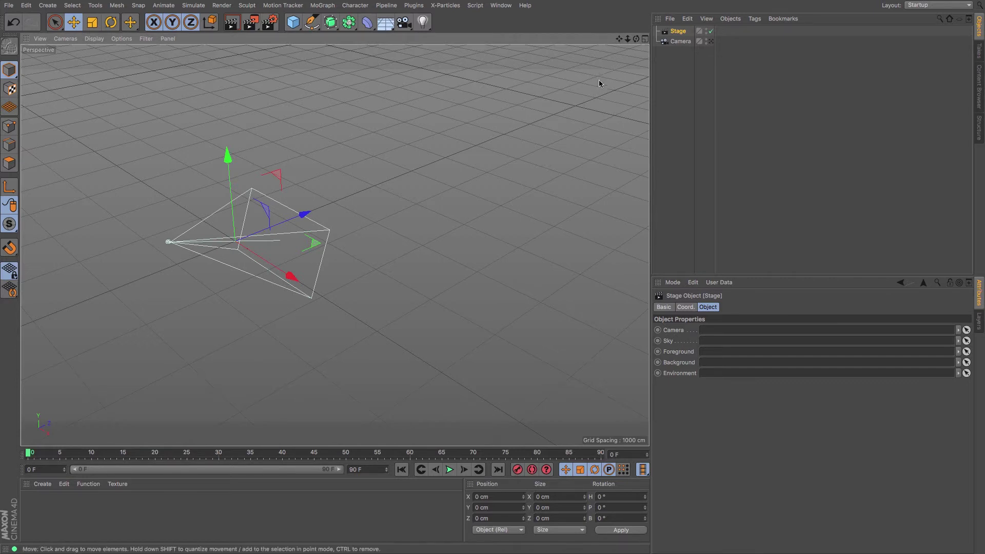
{"action": "left_click", "coordinate": [386, 23]}
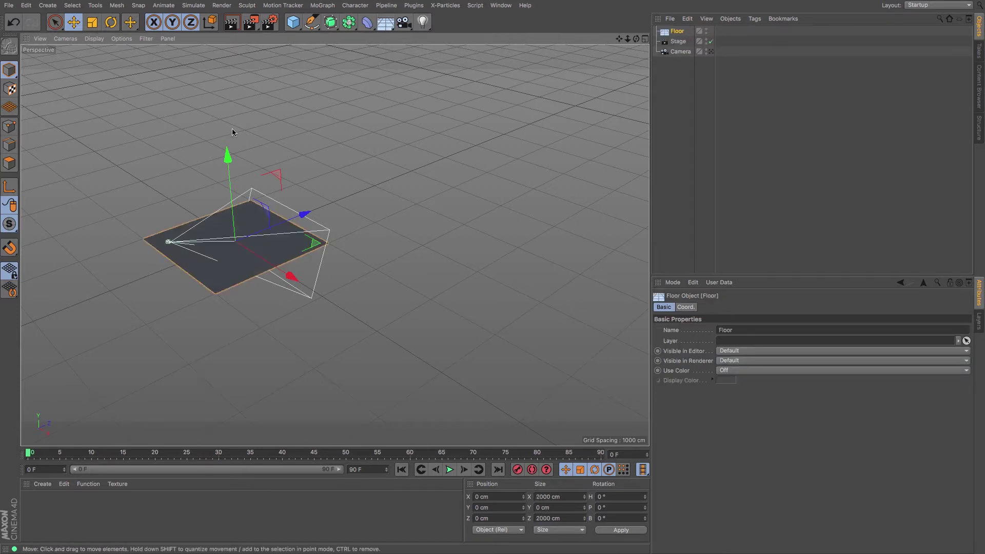
{"action": "left_click_drag", "start_coordinate": [619, 39], "coordinate": [335, 245]}
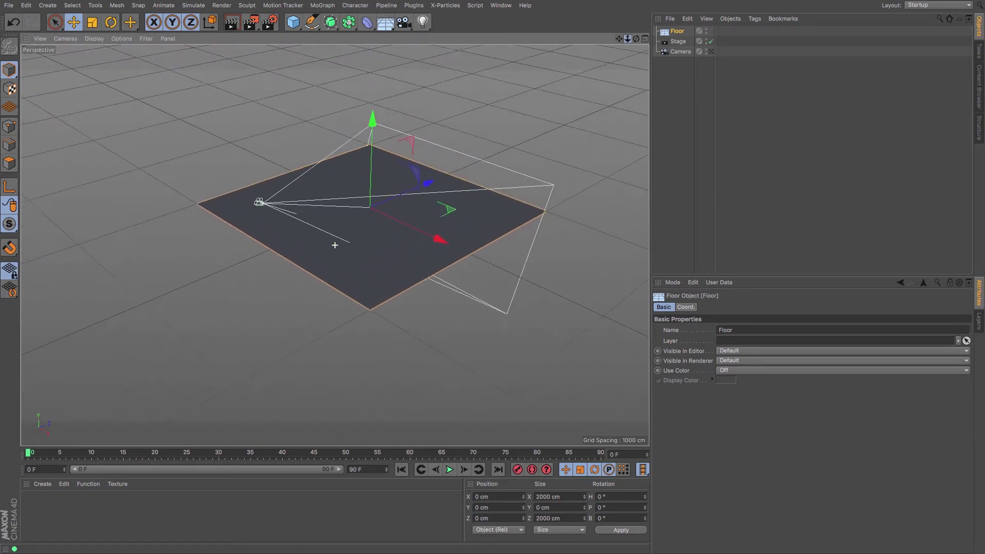
Step: Delete the existing camera from the scene
{"action": "left_click", "coordinate": [680, 52]}
{"action": "key", "text": "Delete"}
Step: Add a cube, raise it above the floor's centre and shift it in the negative X direction
{"action": "left_click_drag", "start_coordinate": [619, 39], "coordinate": [335, 245]}
{"action": "left_click", "coordinate": [293, 24]}
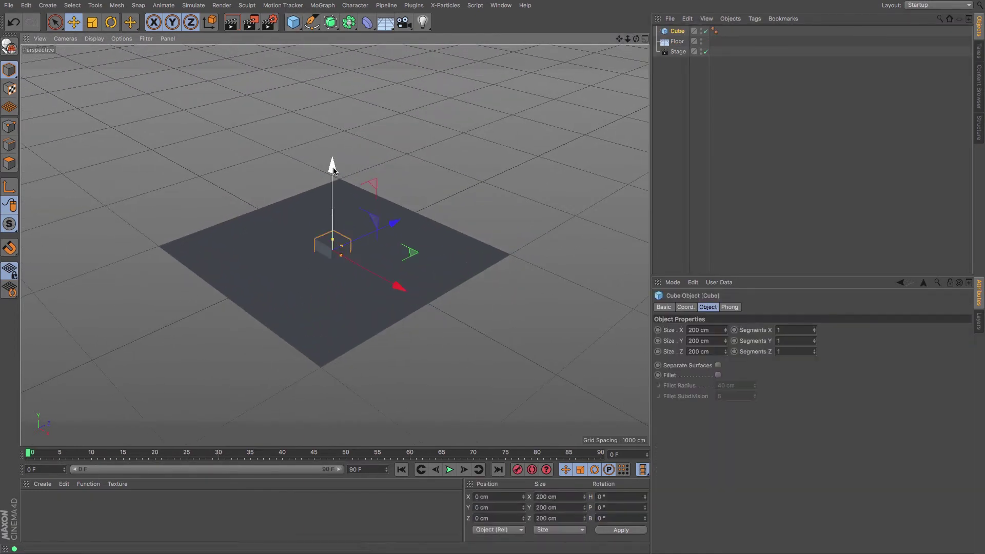
{"action": "left_click_drag", "start_coordinate": [333, 165], "coordinate": [333, 152]}
{"action": "left_click_drag", "start_coordinate": [399, 283], "coordinate": [374, 264]}
Step: Add a cone and place it at about Y 93 cm and Z 225 cm, beside the cube
{"action": "left_click", "coordinate": [293, 22]}
{"action": "left_click", "coordinate": [429, 38]}
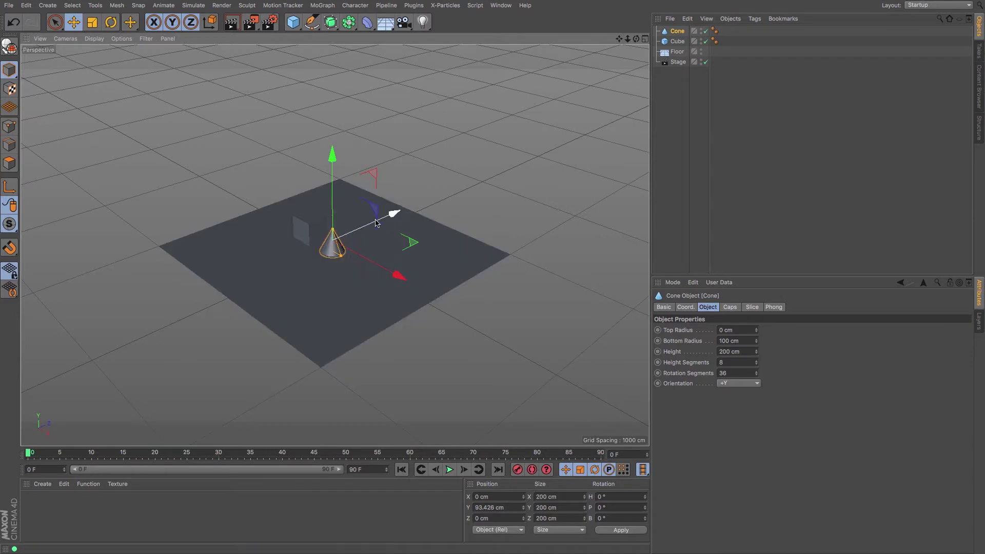
{"action": "left_click_drag", "start_coordinate": [393, 214], "coordinate": [411, 205]}
Step: Add a sphere and place it in front of the other shapes at about X 65, Y 44, Z -135 cm
{"action": "left_click", "coordinate": [300, 23]}
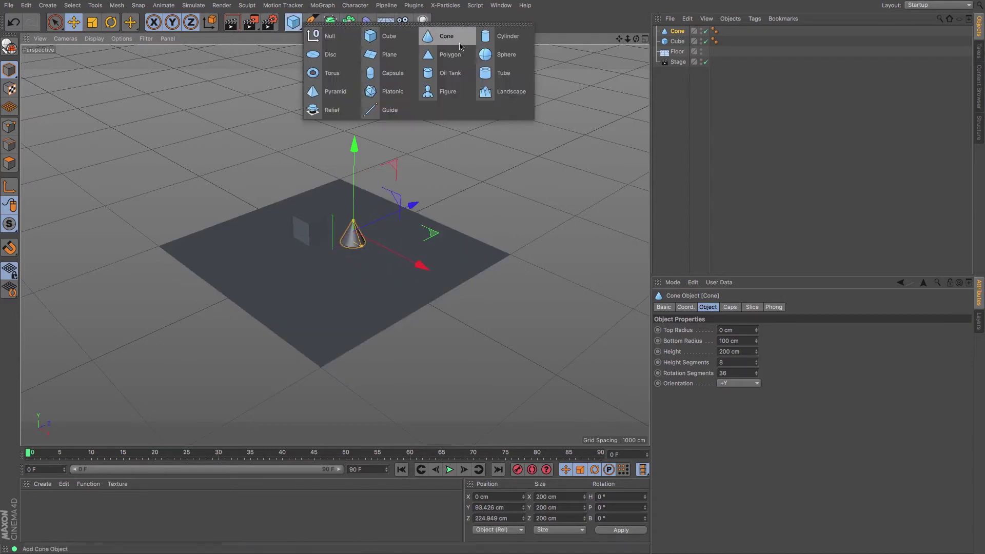
{"action": "left_click", "coordinate": [497, 55]}
{"action": "left_click_drag", "start_coordinate": [332, 175], "coordinate": [333, 167]}
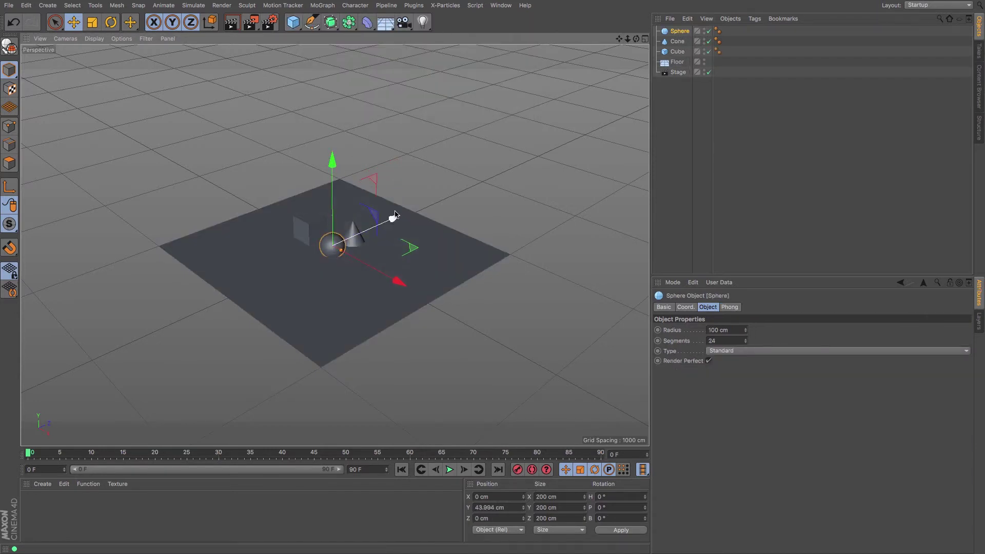
{"action": "left_click_drag", "start_coordinate": [392, 220], "coordinate": [380, 225]}
{"action": "left_click_drag", "start_coordinate": [383, 293], "coordinate": [389, 295]}
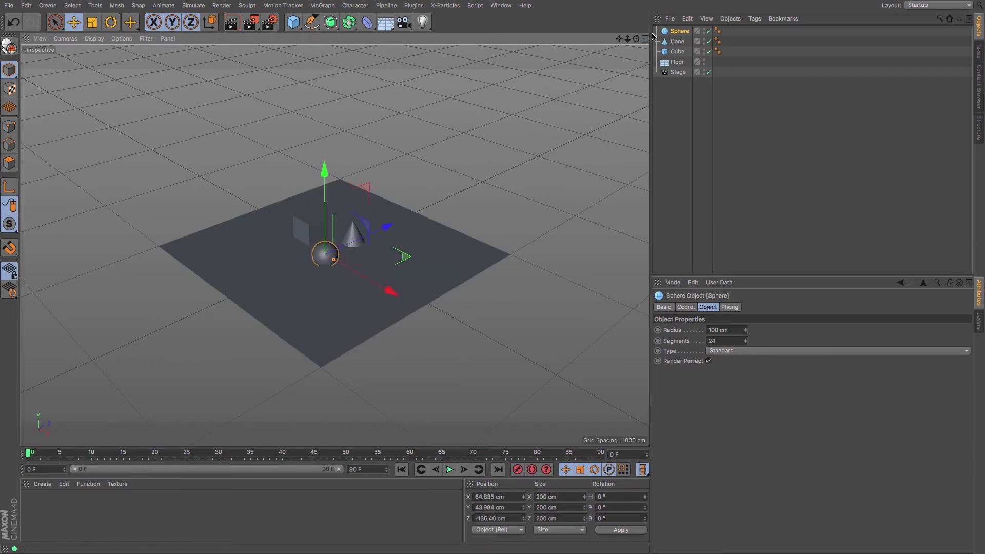
Step: Add a camera facing the shapes at about X 544, Y 479, Z -572 cm and a second one at about X 2106, Y 1202, Z 715 cm
{"action": "left_click_drag", "start_coordinate": [639, 40], "coordinate": [677, 67]}
{"action": "left_click", "coordinate": [403, 23]}
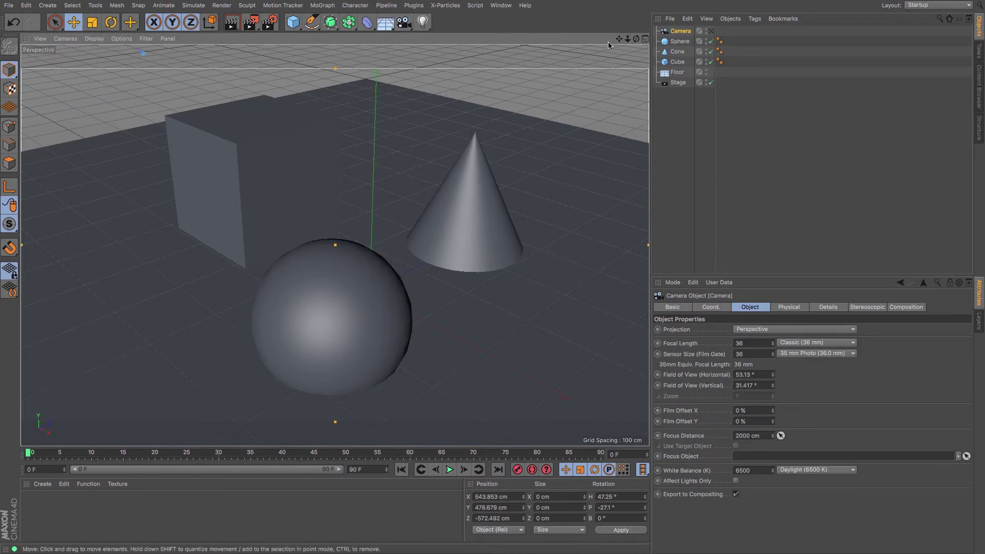
{"action": "mouse_move", "coordinate": [628, 40]}
{"action": "left_mouse_down"}
{"action": "mouse_move", "coordinate": [649, 40]}
{"action": "mouse_move", "coordinate": [579, 44]}
{"action": "mouse_move", "coordinate": [644, 40]}
{"action": "left_mouse_up"}
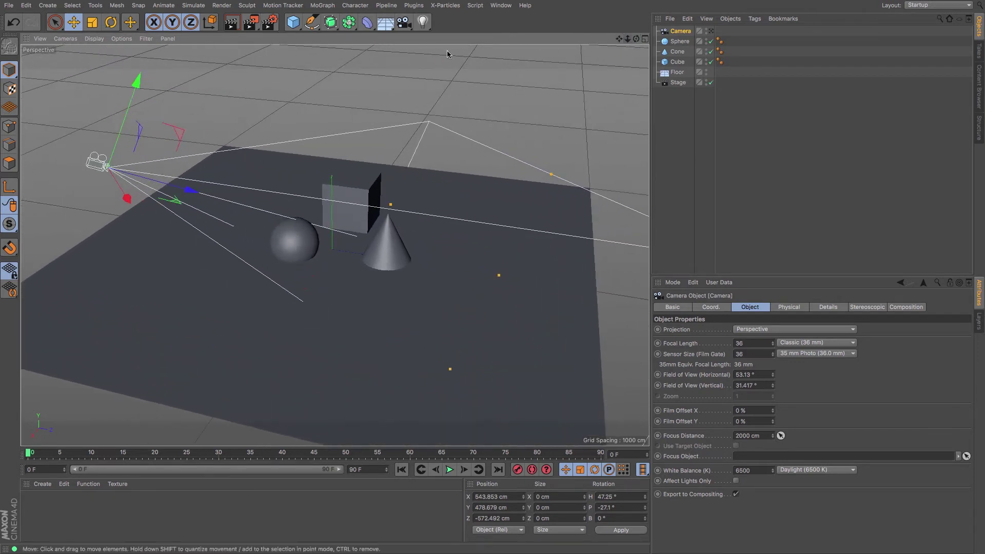
{"action": "left_click_drag", "start_coordinate": [403, 22], "coordinate": [445, 39]}
Step: Add a third camera from a distant viewpoint at about X 461, Y 4550, Z 6755 cm
{"action": "left_click_drag", "start_coordinate": [628, 40], "coordinate": [346, 4]}
{"action": "left_click_drag", "start_coordinate": [643, 41], "coordinate": [622, 39]}
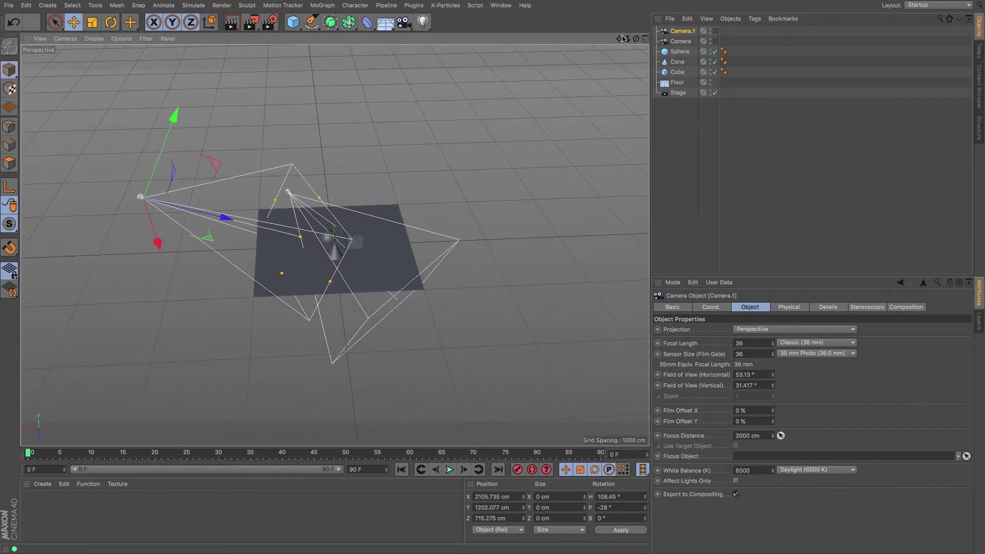
{"action": "left_click_drag", "start_coordinate": [404, 23], "coordinate": [430, 34]}
{"action": "left_click", "coordinate": [444, 37]}
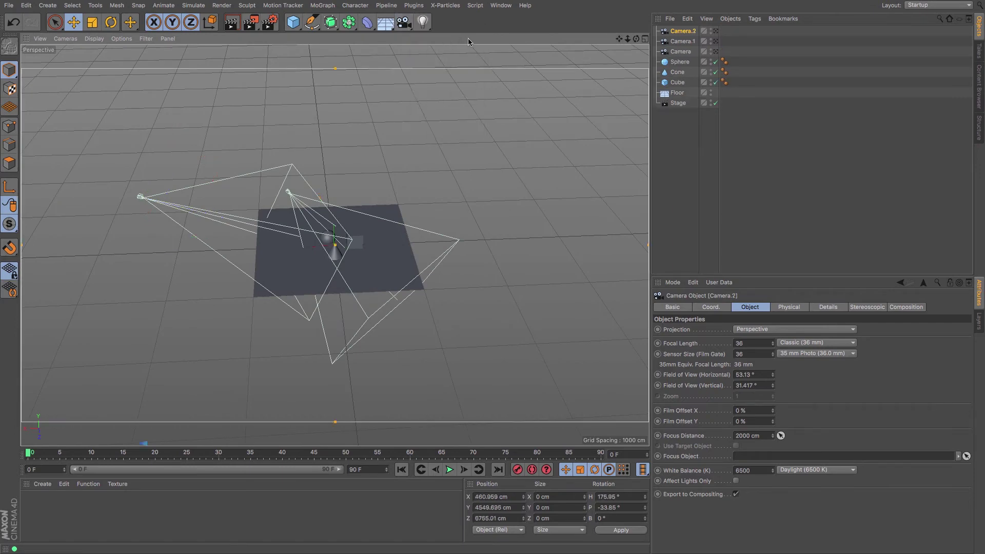
Step: Assign the first camera, named Camera, as the Stage object's camera
{"action": "left_click_drag", "start_coordinate": [629, 40], "coordinate": [683, 34]}
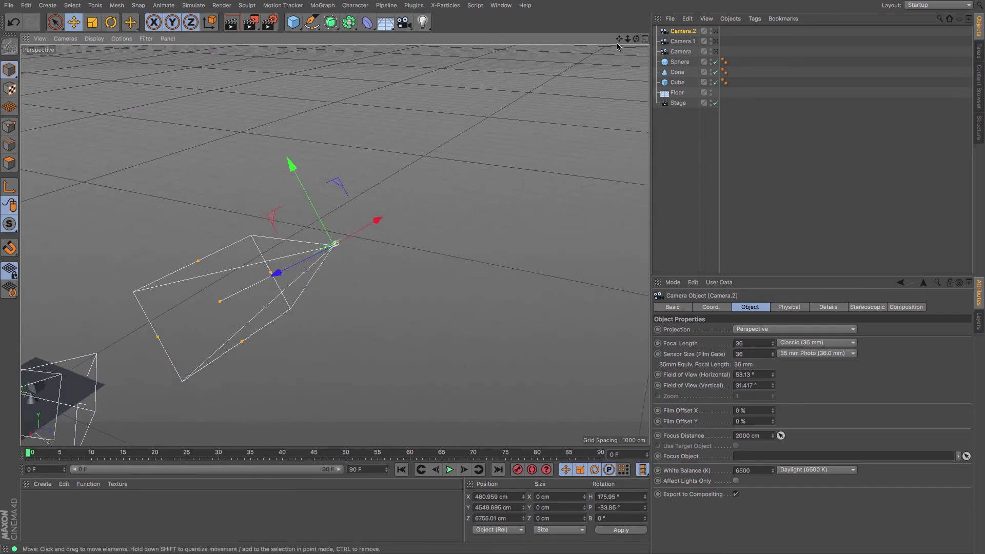
{"action": "left_click_drag", "start_coordinate": [619, 40], "coordinate": [718, 2]}
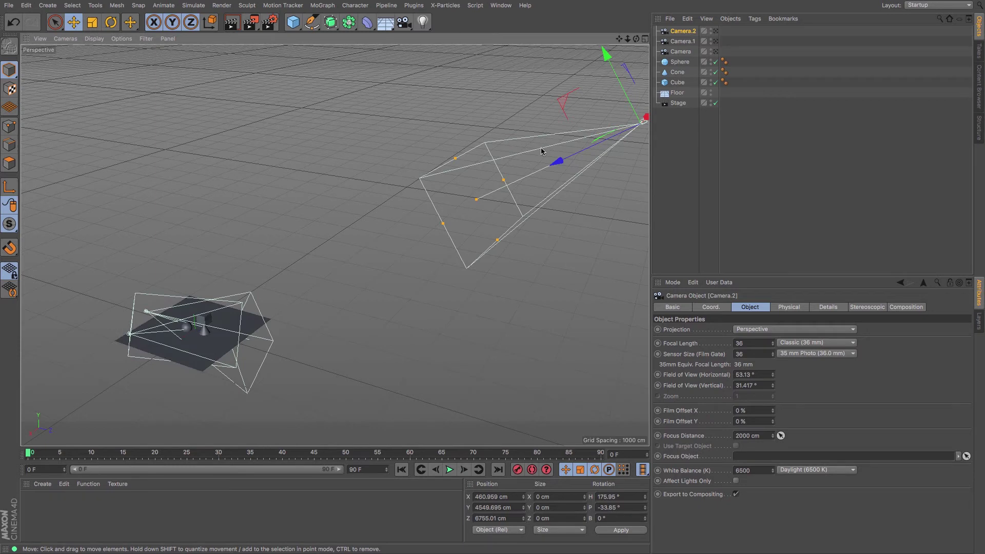
{"action": "left_click", "coordinate": [678, 103]}
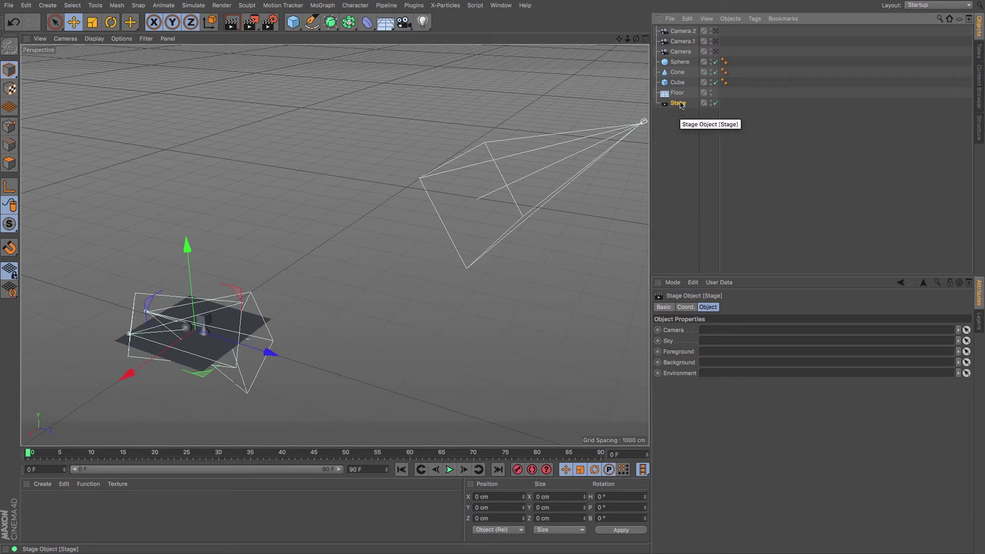
{"action": "left_click_drag", "start_coordinate": [682, 53], "coordinate": [706, 331]}
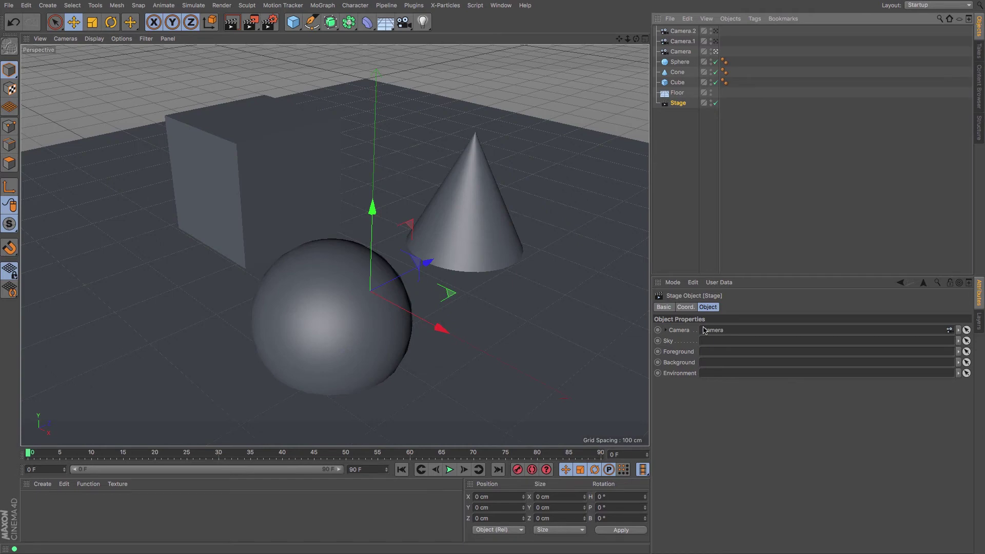
Step: Disable the Stage object to leave its camera view, shift the editor view, and enable the Stage object again
{"action": "left_click", "coordinate": [717, 52]}
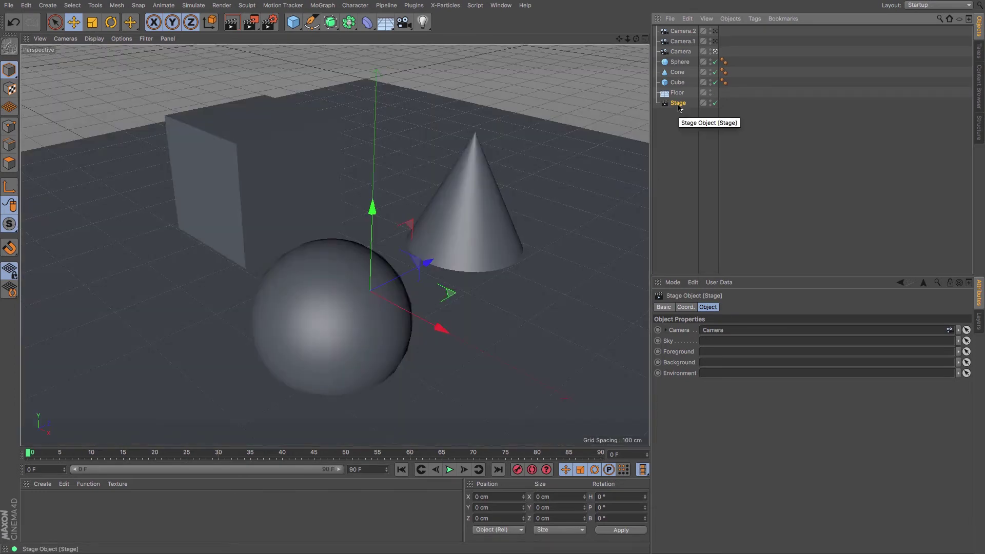
{"action": "left_click", "coordinate": [716, 103]}
{"action": "left_click", "coordinate": [715, 52]}
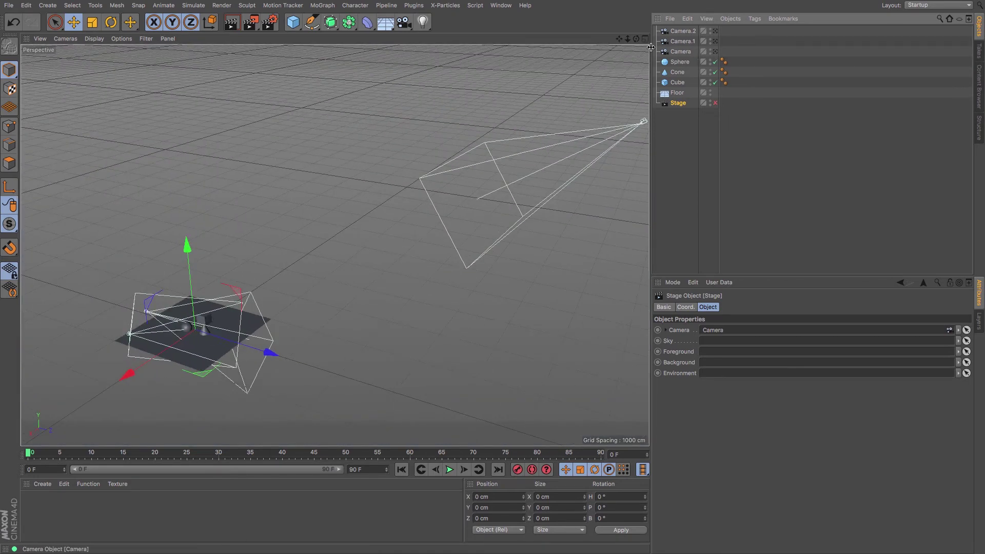
{"action": "left_click_drag", "start_coordinate": [619, 39], "coordinate": [642, 14]}
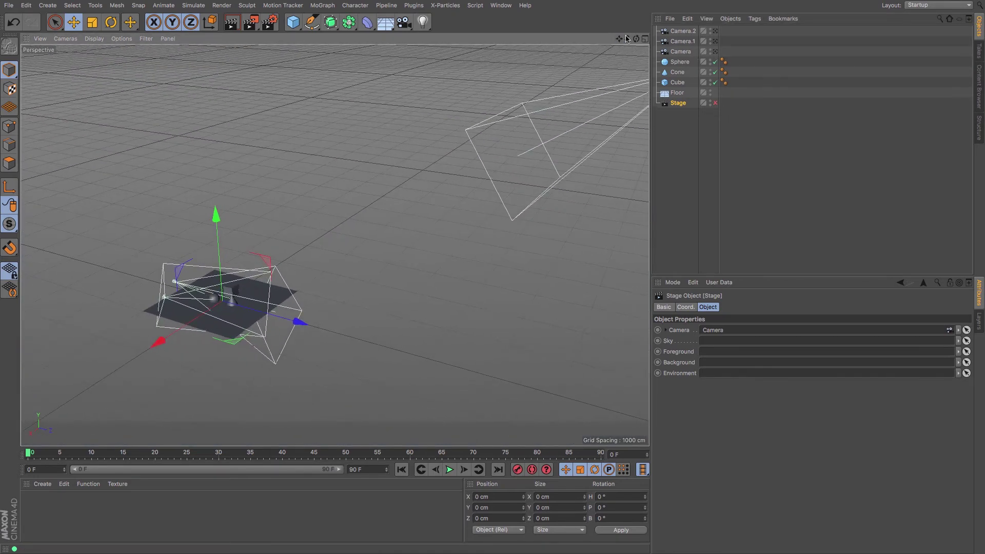
{"action": "left_click", "coordinate": [716, 106]}
Step: Select the first camera and move the timeline to frame 30
{"action": "left_click", "coordinate": [688, 54]}
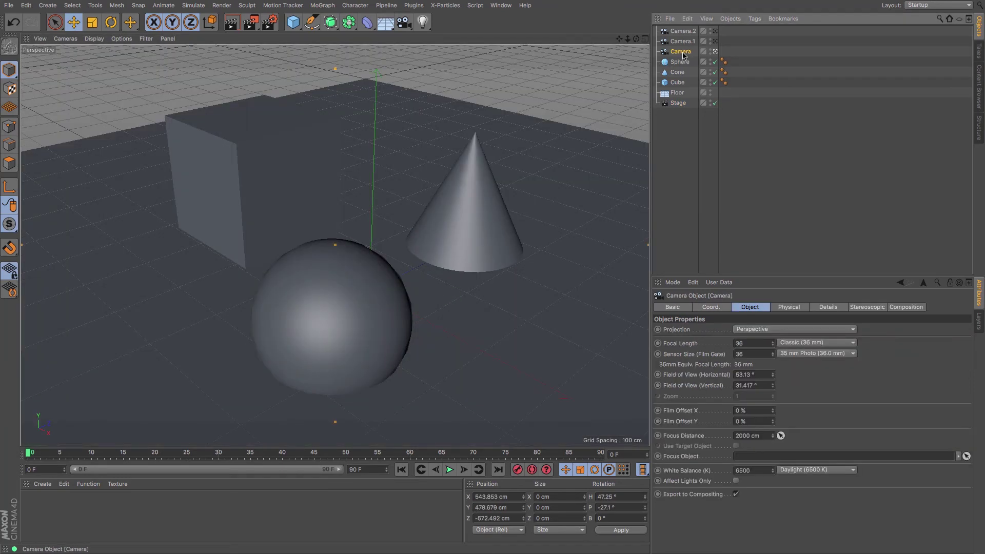
{"action": "left_click", "coordinate": [715, 52]}
{"action": "left_click", "coordinate": [220, 454]}
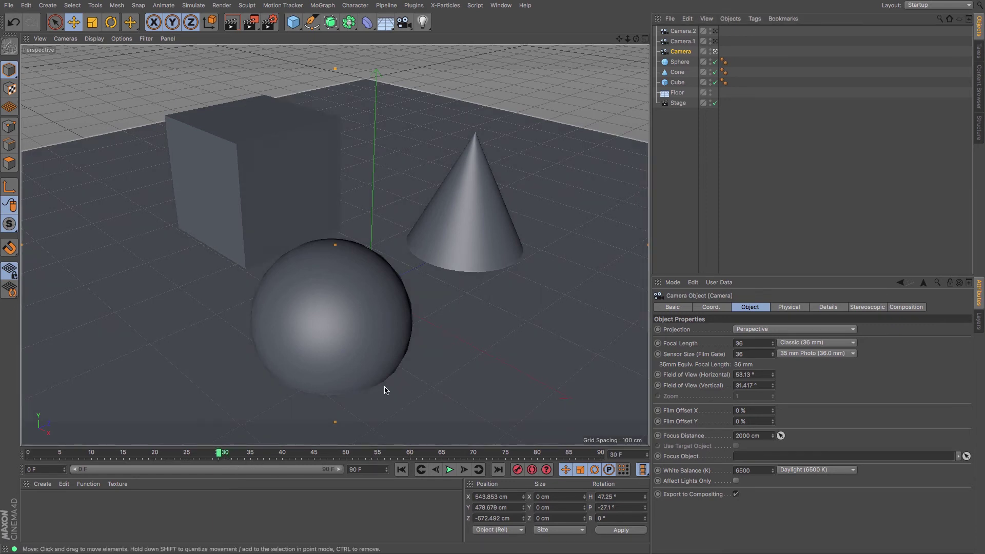
Step: Select the Stage object and keyframe its camera link, set to the first camera, at frame 0
{"action": "left_click", "coordinate": [679, 103]}
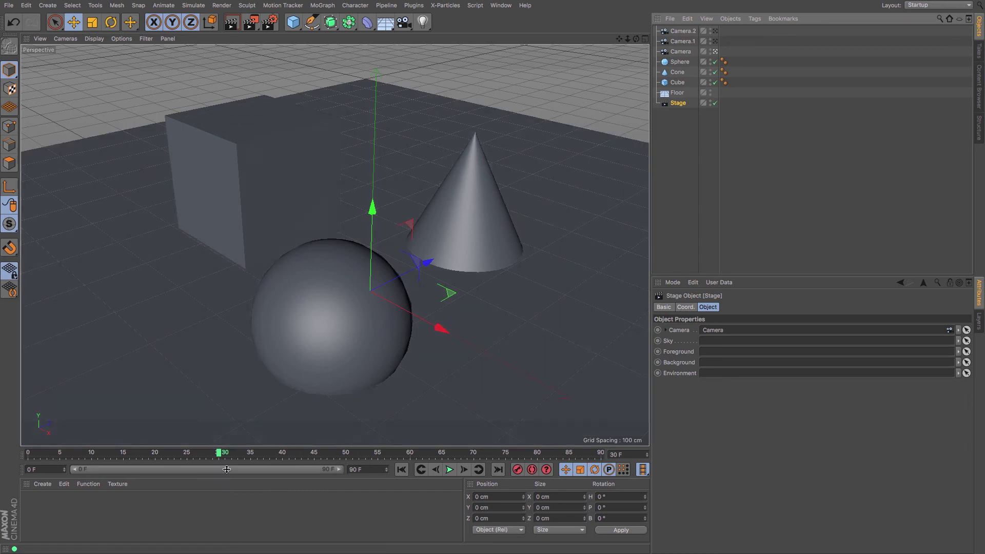
{"action": "left_click_drag", "start_coordinate": [218, 454], "coordinate": [27, 456]}
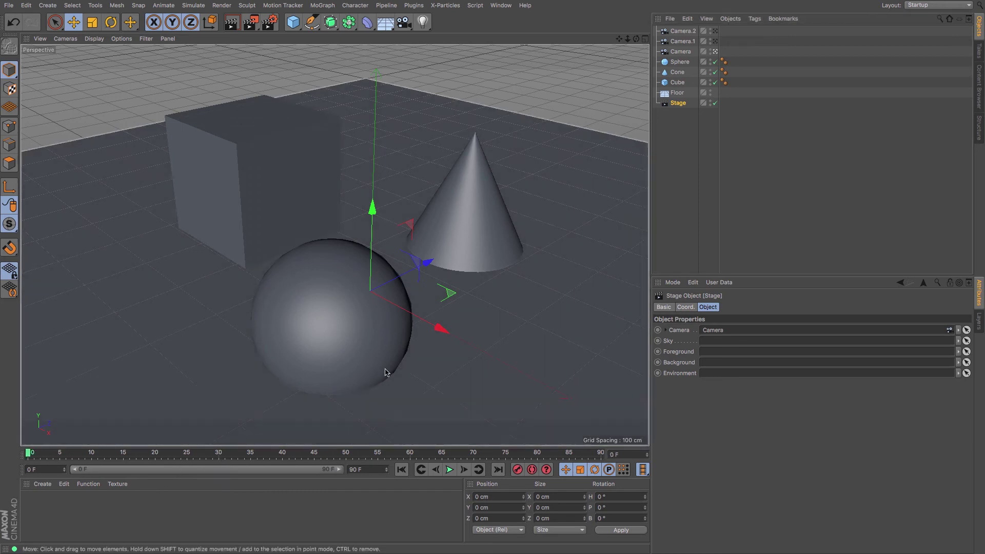
{"action": "left_click", "coordinate": [658, 331]}
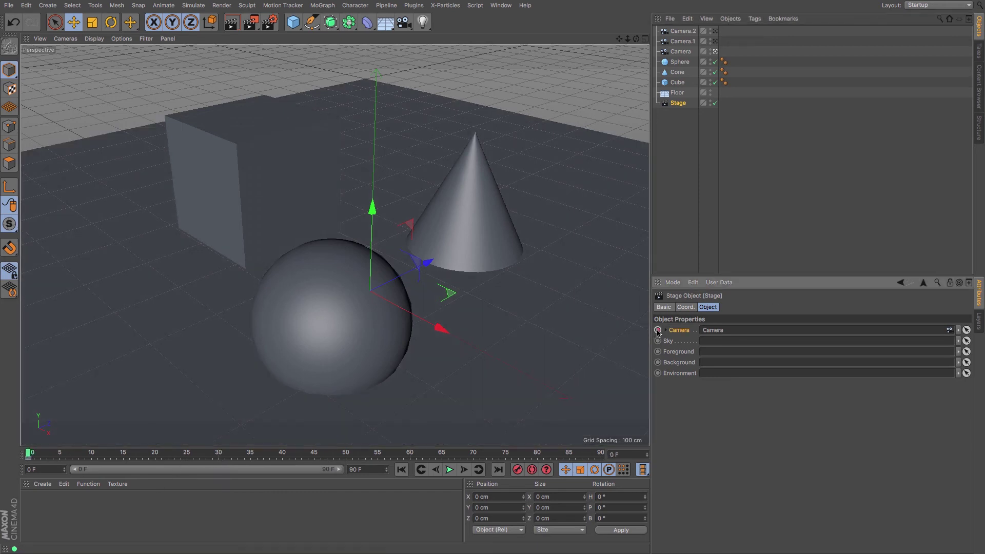
Step: At frame 30, assign Camera.1 as the Stage object's camera and keyframe it
{"action": "left_click", "coordinate": [220, 456]}
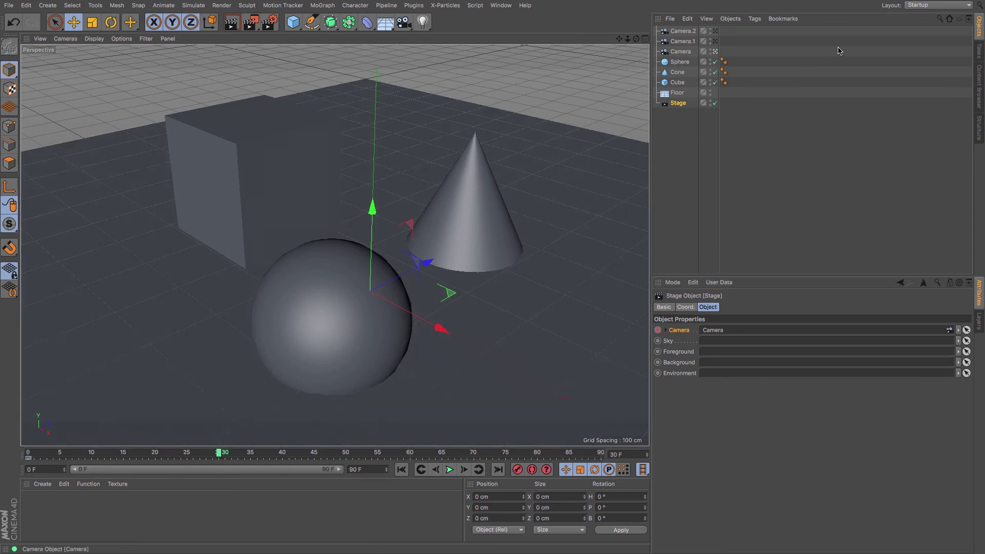
{"action": "left_click_drag", "start_coordinate": [684, 42], "coordinate": [725, 334]}
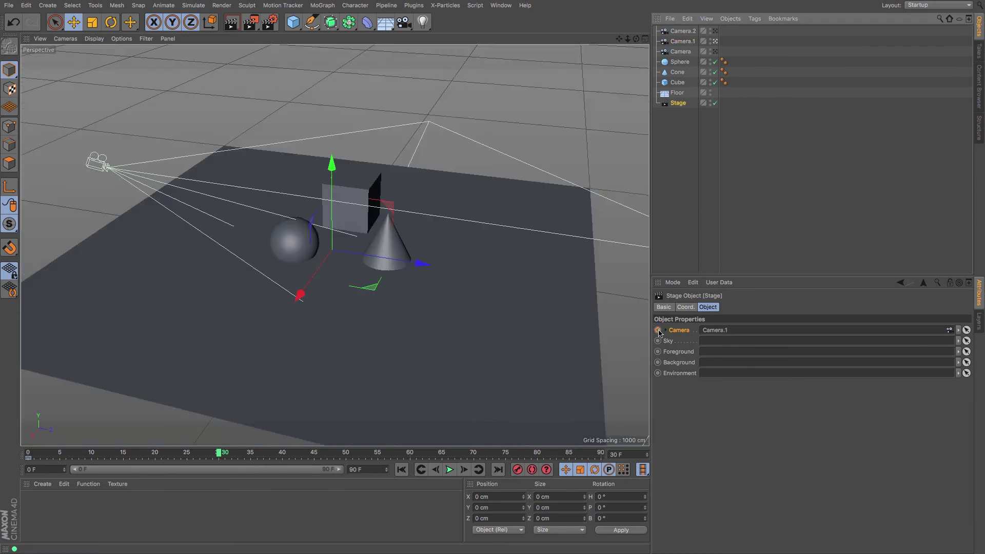
{"action": "left_click", "coordinate": [658, 331]}
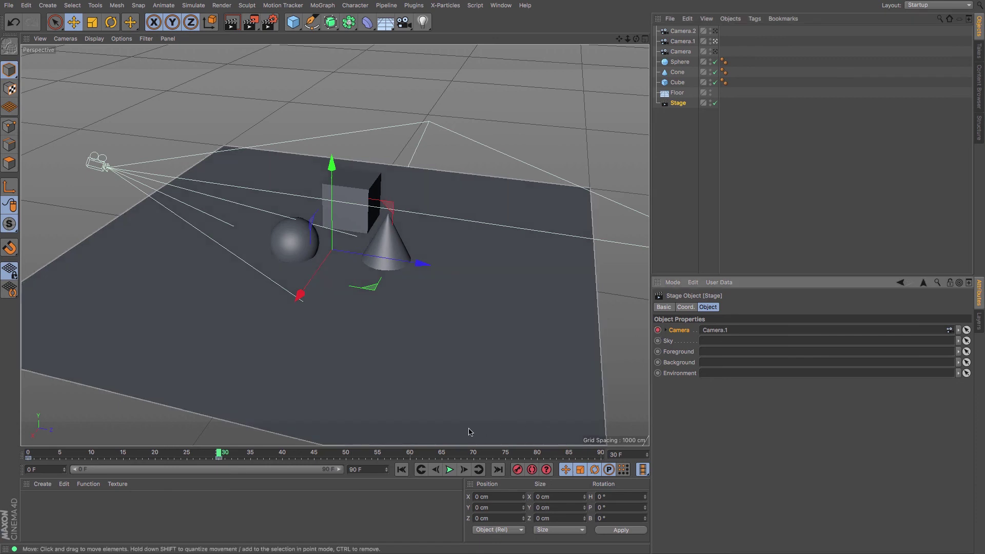
Step: At frame 60, assign Camera.2 as the Stage object's camera, keyframe it, and deselect the Stage object
{"action": "left_click", "coordinate": [411, 455]}
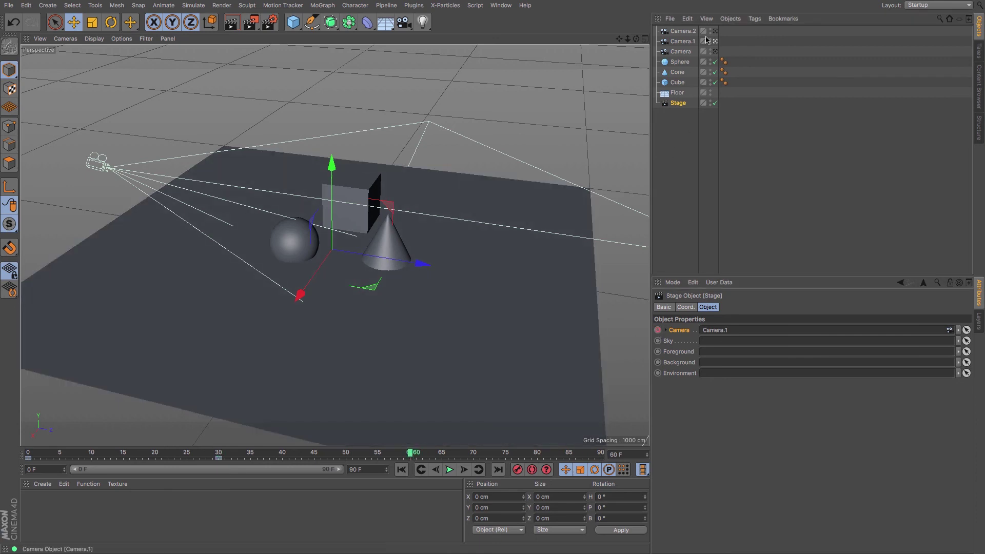
{"action": "left_click_drag", "start_coordinate": [682, 32], "coordinate": [724, 330]}
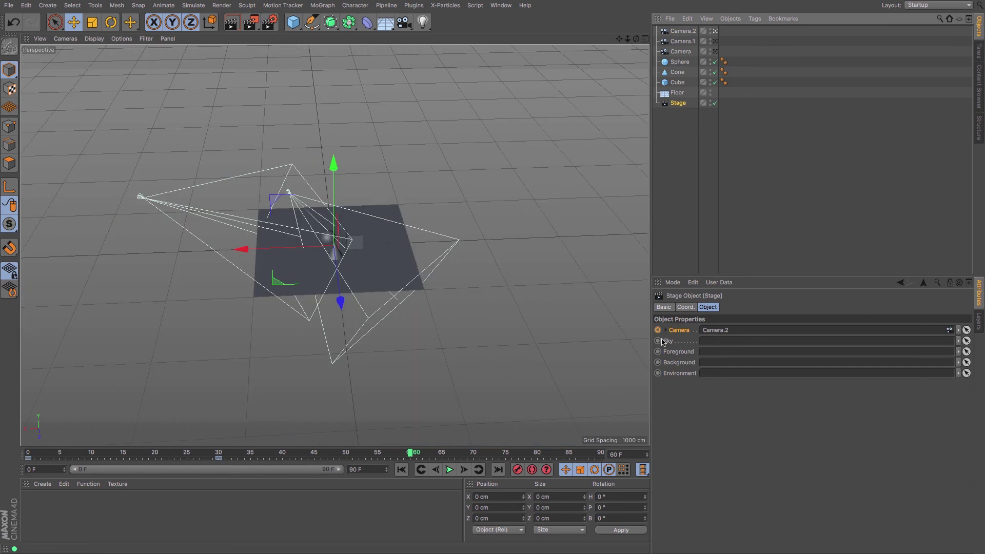
{"action": "left_click", "coordinate": [666, 175]}
Step: Play the animation from the first frame to check the switches between the three cameras, then stop playback
{"action": "left_click", "coordinate": [422, 470]}
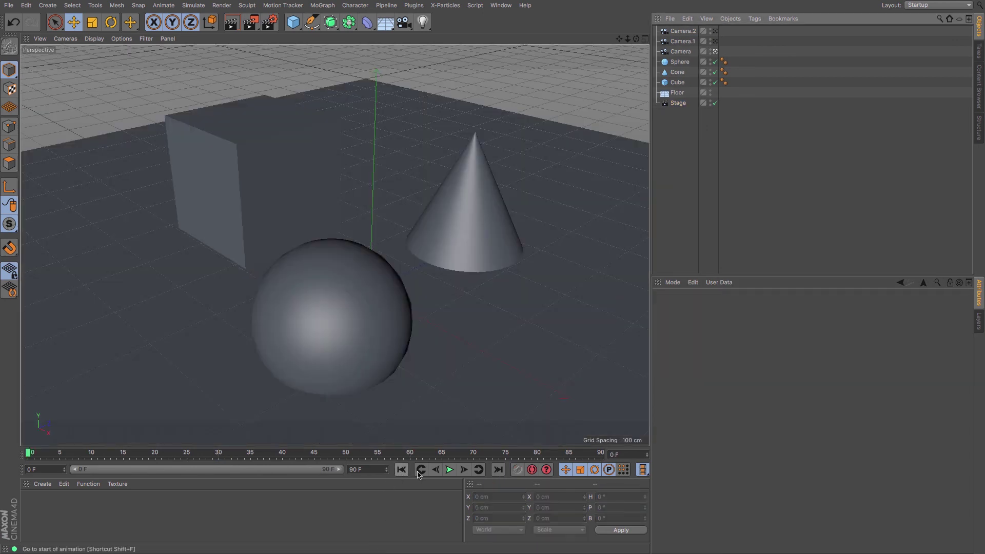
{"action": "left_click", "coordinate": [449, 470]}
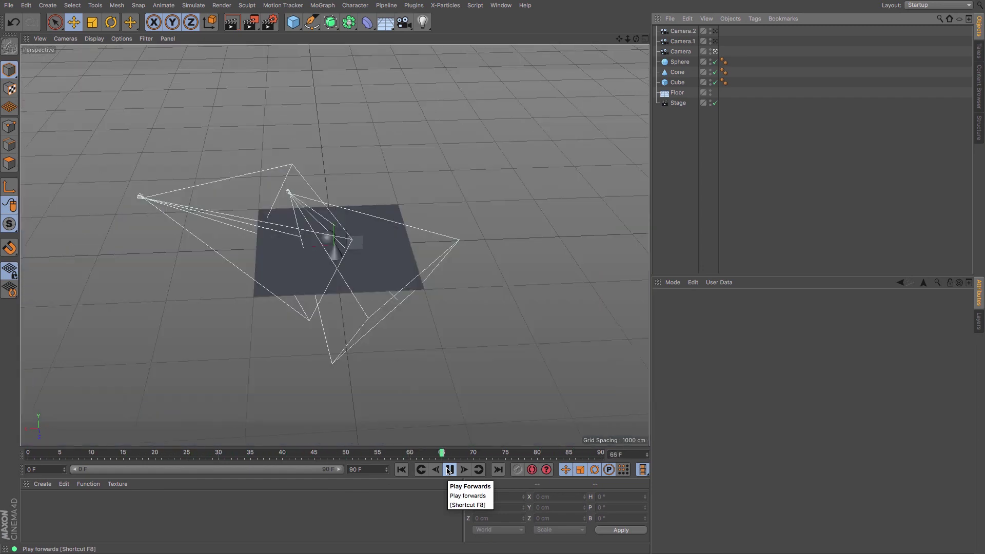
{"action": "left_click", "coordinate": [449, 470]}
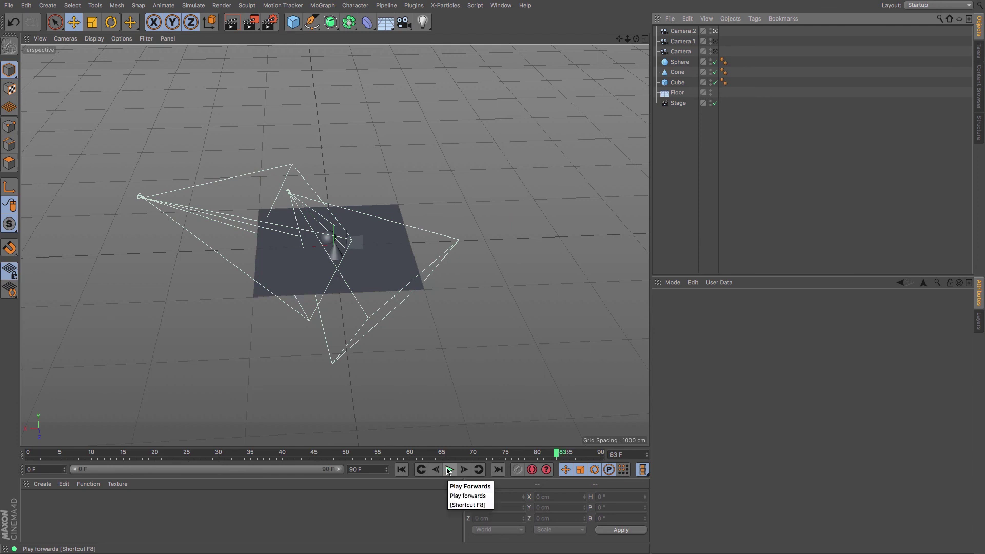